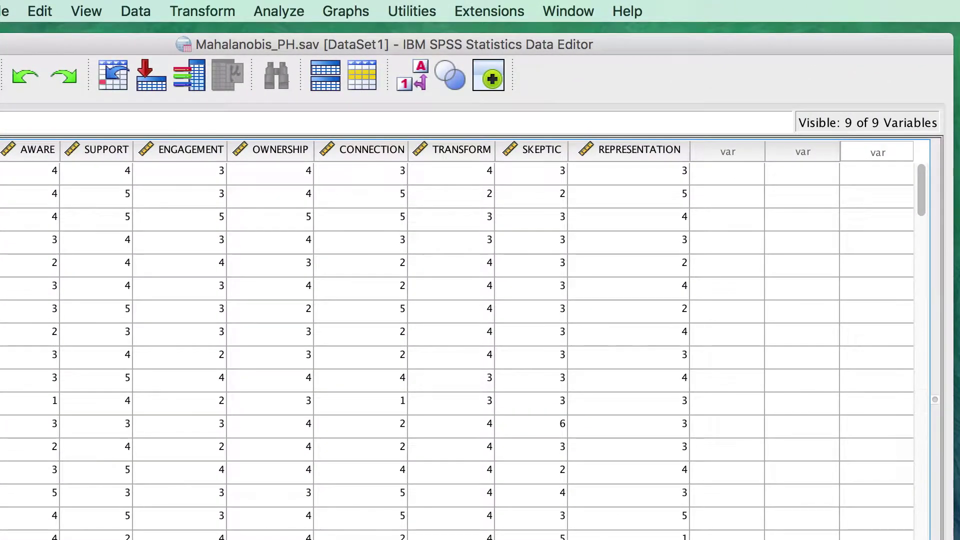
# Open the Linear Regression dialog from Analyze > Regression
pyautogui.click(279, 11)
pyautogui.moveTo(375, 208)
pyautogui.click(651, 230)
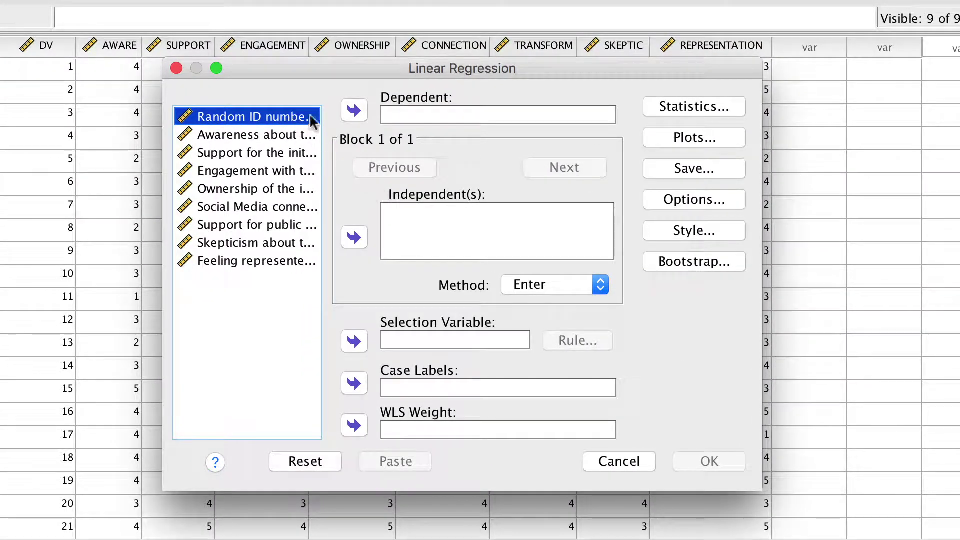
# Assign Random ID number as dependent and the eight survey variables as independents
pyautogui.click(355, 111)
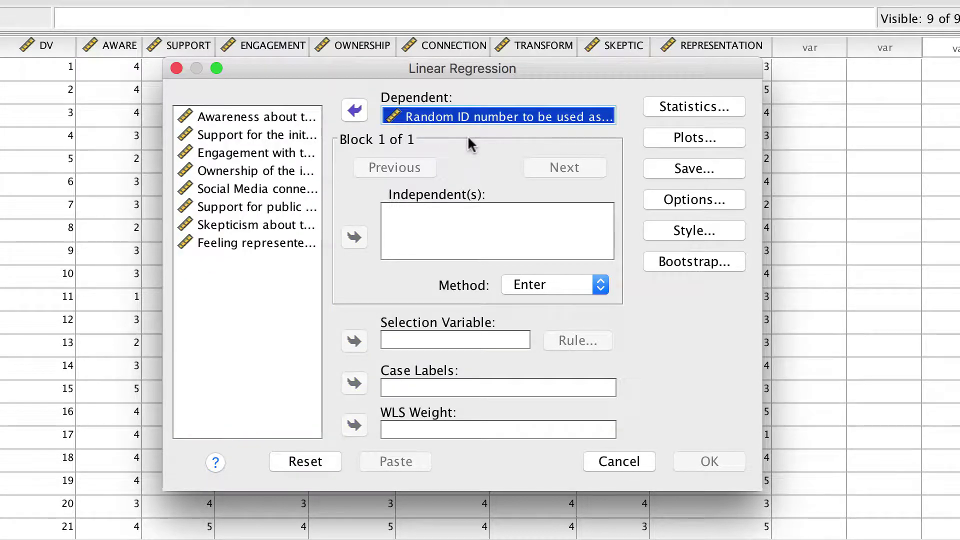
pyautogui.click(296, 115)
pyautogui.keyDown('shift'); pyautogui.click(293, 243); pyautogui.keyUp('shift')
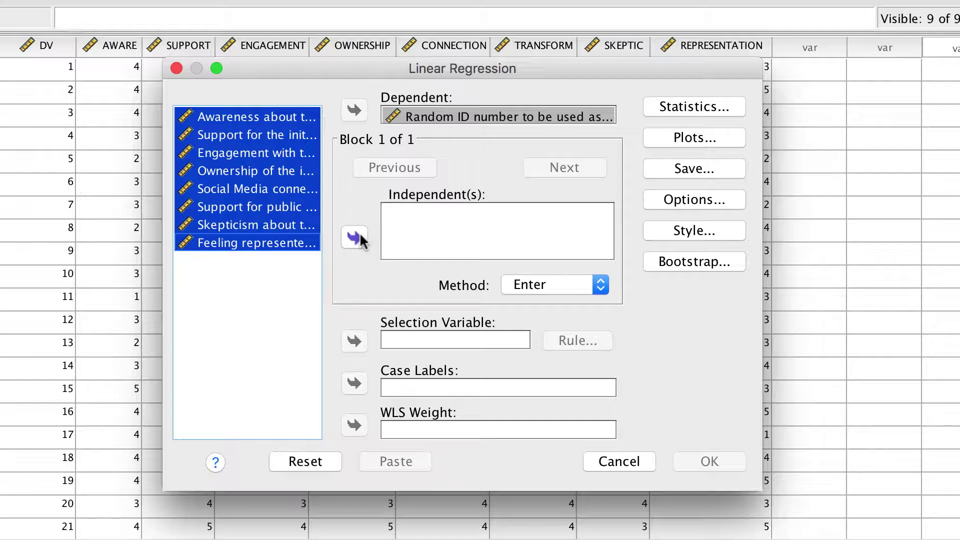
pyautogui.click(359, 239)
# Save Mahalanobis distances as a new variable and run the regression
pyautogui.click(693, 166)
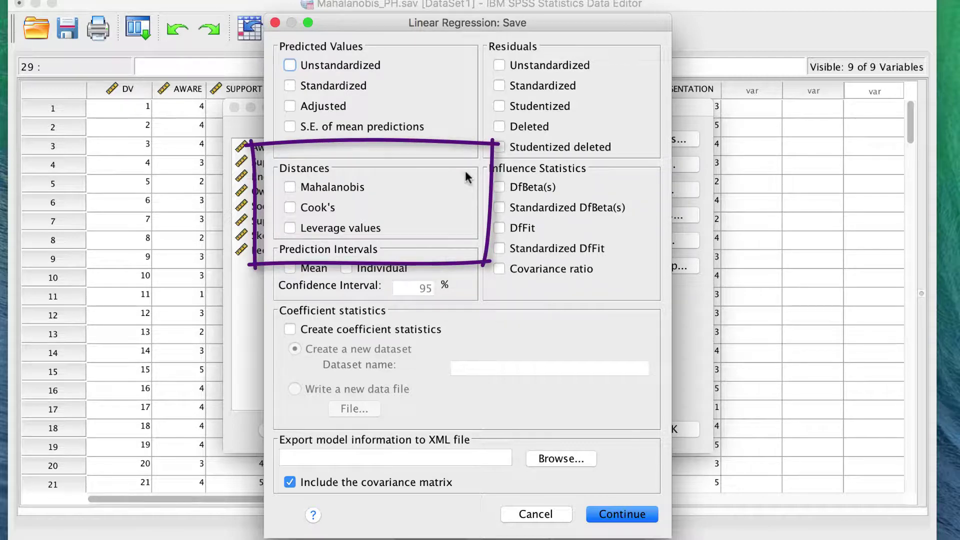
pyautogui.click(359, 185)
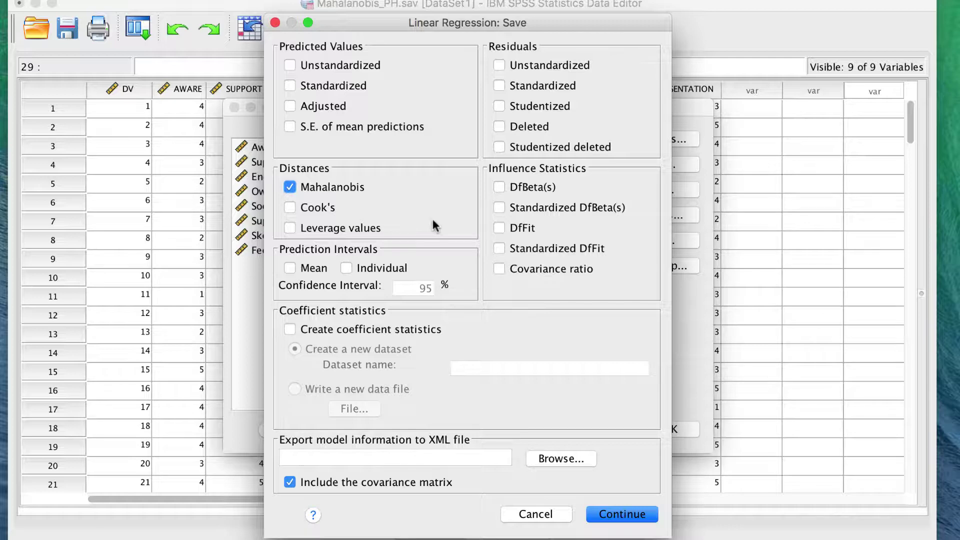
pyautogui.click(622, 513)
pyautogui.click(685, 430)
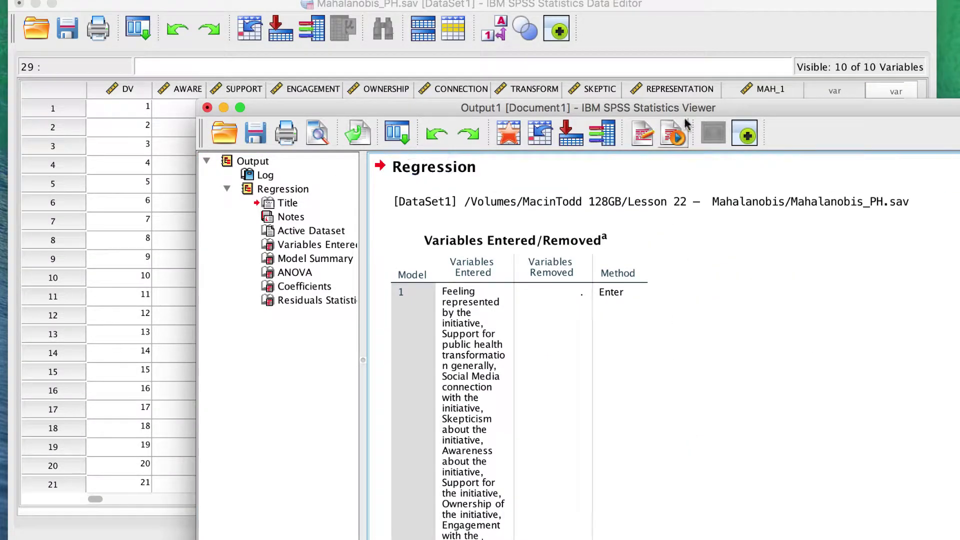
# Review the Model Summary, Coefficients and Residuals Statistics tables, then close the output unsaved
pyautogui.moveTo(693, 109); pyautogui.dragTo(596, 43)
pyautogui.scroll(-10, 606, 303)
pyautogui.click(606, 302)
pyautogui.scroll(-10, 613, 332)
pyautogui.click(614, 336)
pyautogui.scroll(-8, 614, 336)
pyautogui.click(614, 300)
pyautogui.scroll(-2, 614, 300)
pyautogui.click(239, 86)
pyautogui.click(110, 42)
pyautogui.click(618, 317)
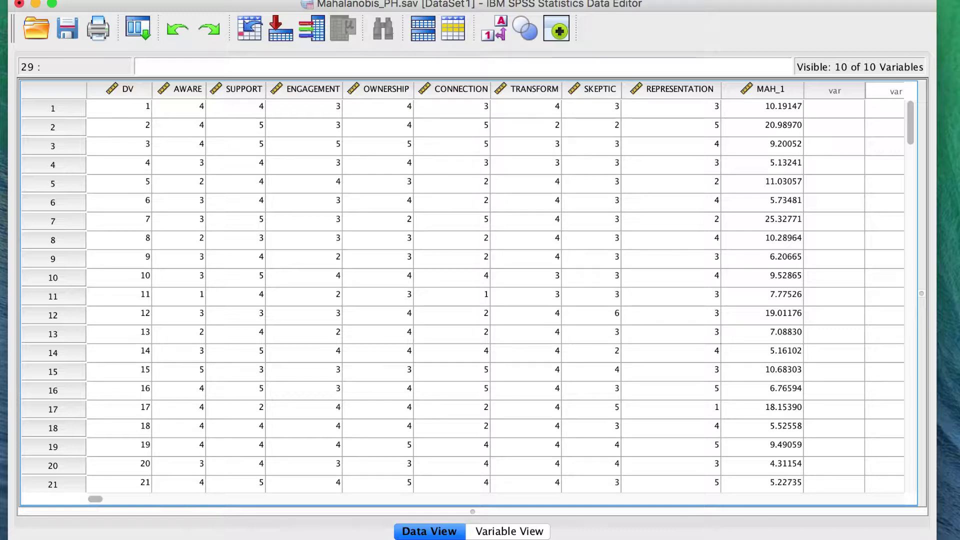
pyautogui.moveTo(700, 75); pyautogui.dragTo(844, 74)
pyautogui.moveTo(840, 59); pyautogui.dragTo(837, 470)
pyautogui.moveTo(839, 456); pyautogui.dragTo(699, 468)
pyautogui.moveTo(701, 63); pyautogui.dragTo(703, 480)
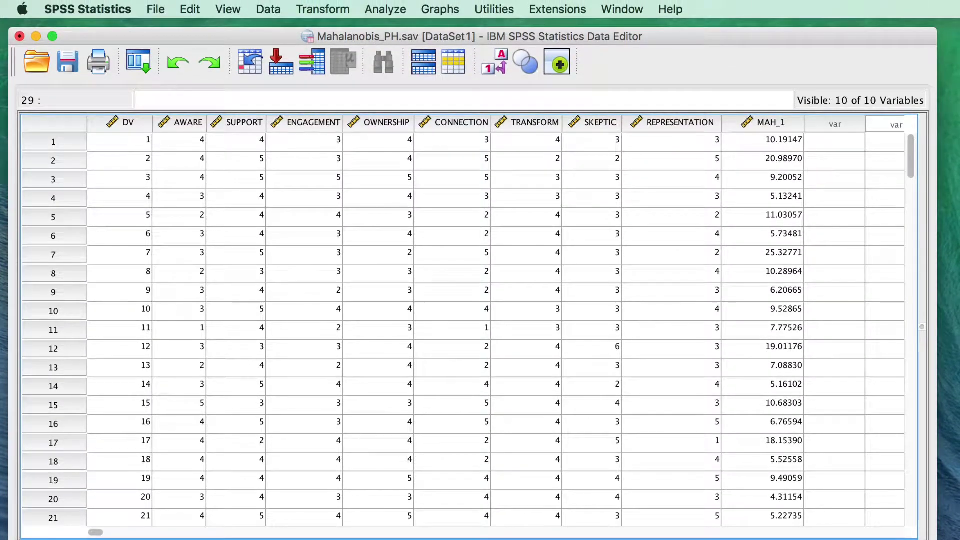
# Start a Compute Variable with PMAH_1 as the target variable
pyautogui.click(329, 10)
pyautogui.click(451, 32)
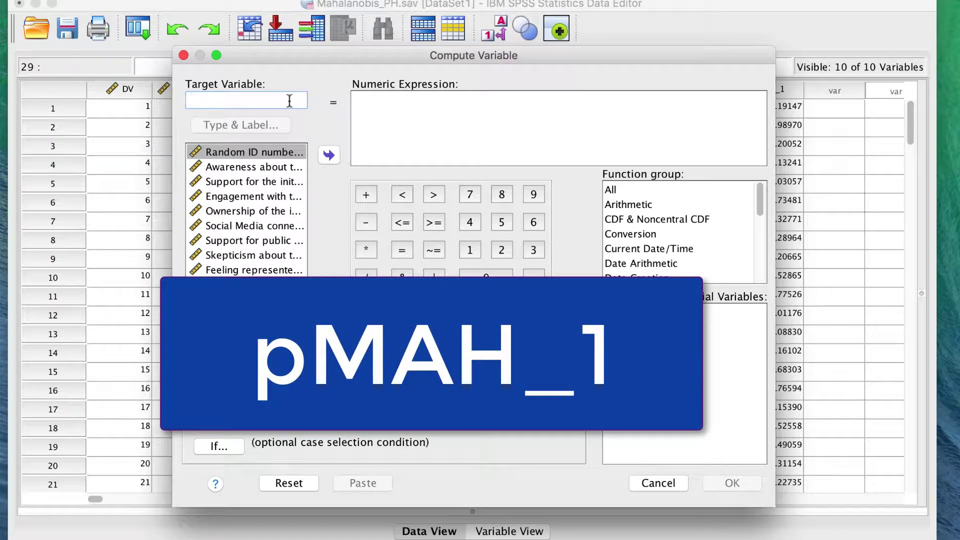
pyautogui.write('PMAH_1')
# Build the expression 1 - CDF.CHISQ(MAH_1, 8) for PMAH_1
pyautogui.click(375, 113)
pyautogui.click(725, 220)
pyautogui.click(682, 386)
pyautogui.doubleClick(689, 386)
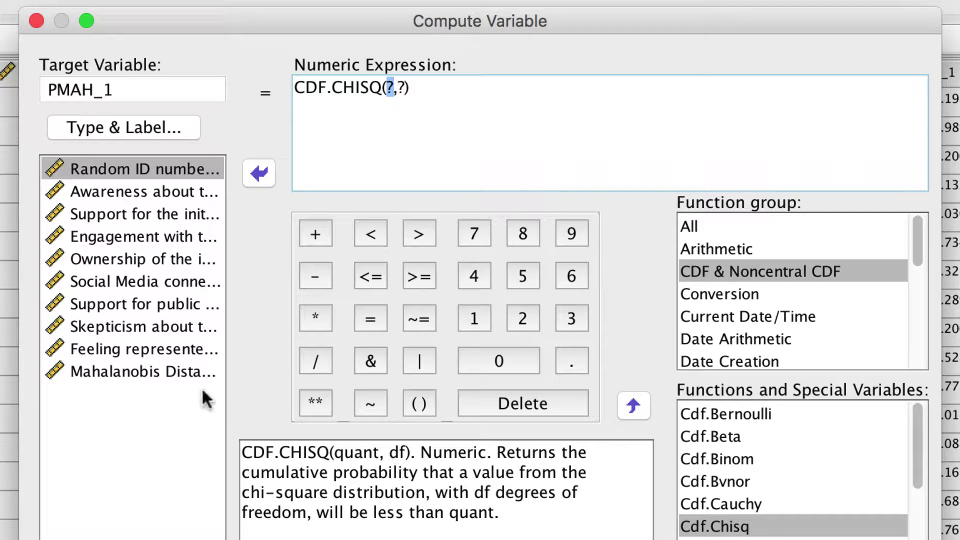
pyautogui.doubleClick(186, 371)
pyautogui.press('Right')
pyautogui.press('Right')
pyautogui.press('BackSpace')
pyautogui.write('8')
pyautogui.click(296, 88)
pyautogui.write('1 -')
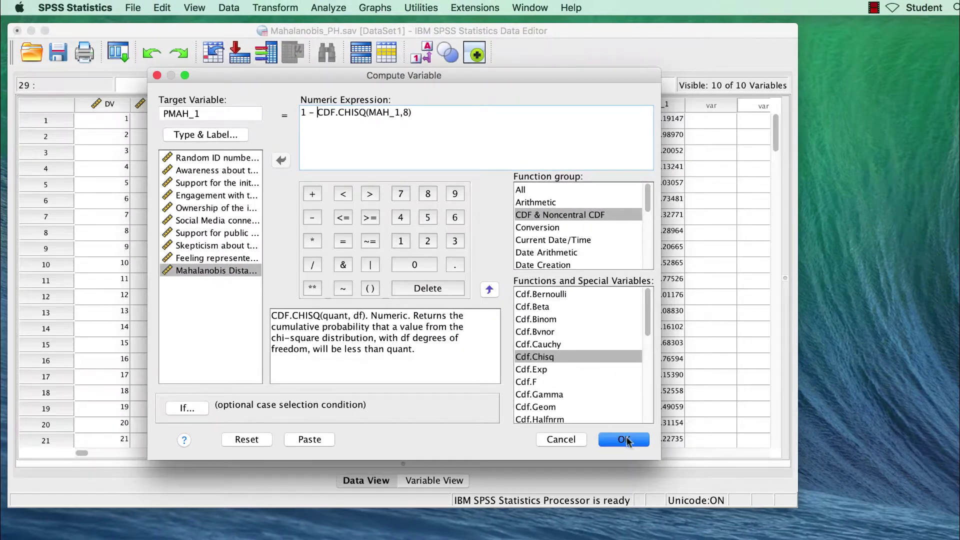
# Compute PMAH_1 and raise its decimals to four in Variable View, then return to Data View
pyautogui.click(625, 439)
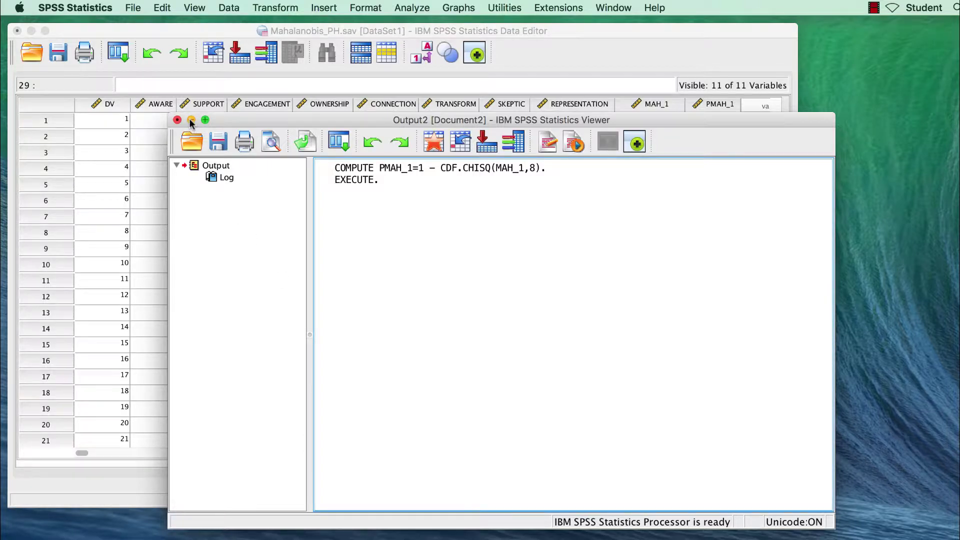
pyautogui.click(191, 120)
pyautogui.doubleClick(710, 103)
pyautogui.click(262, 95)
pyautogui.click(261, 93)
pyautogui.doubleClick(54, 95)
pyautogui.hscroll(-10, 285, 247)
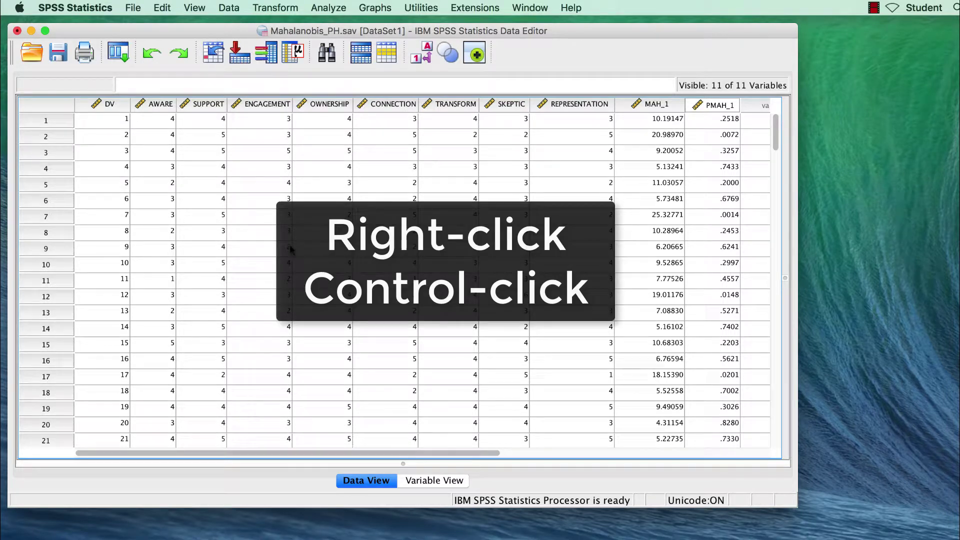